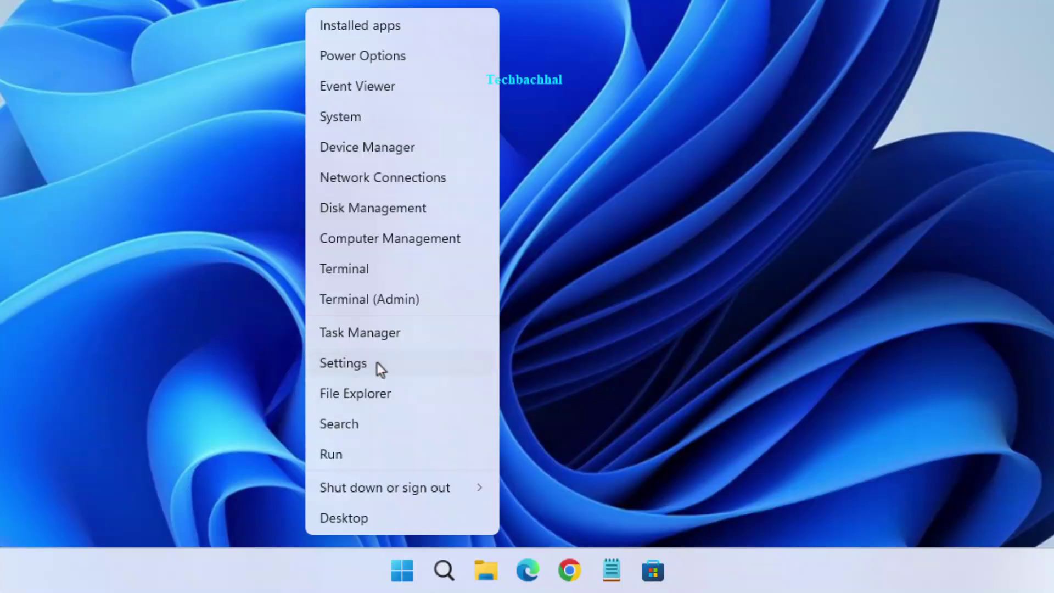
# Open Apps > Installed apps in Settings and search the list for 'edge'.
pyautogui.click(376, 362)
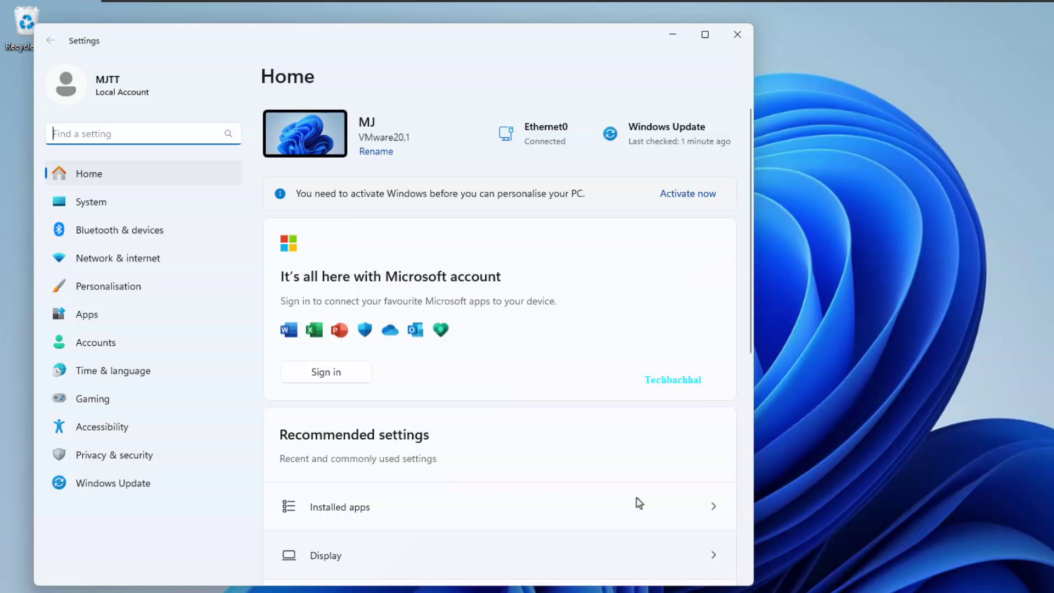
pyautogui.click(108, 321)
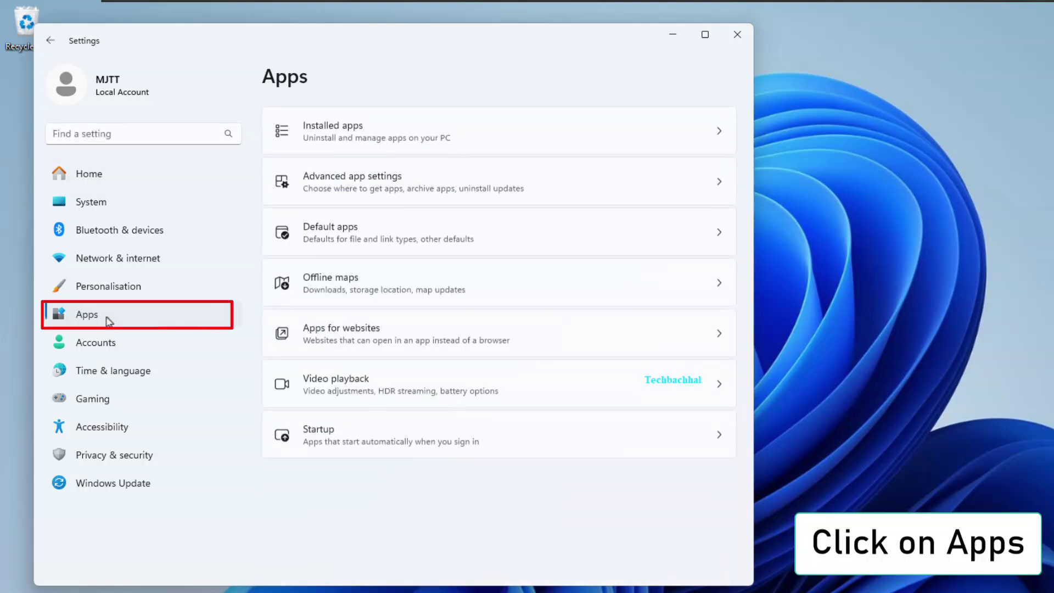
pyautogui.click(392, 136)
pyautogui.click(350, 114)
pyautogui.write('ed')
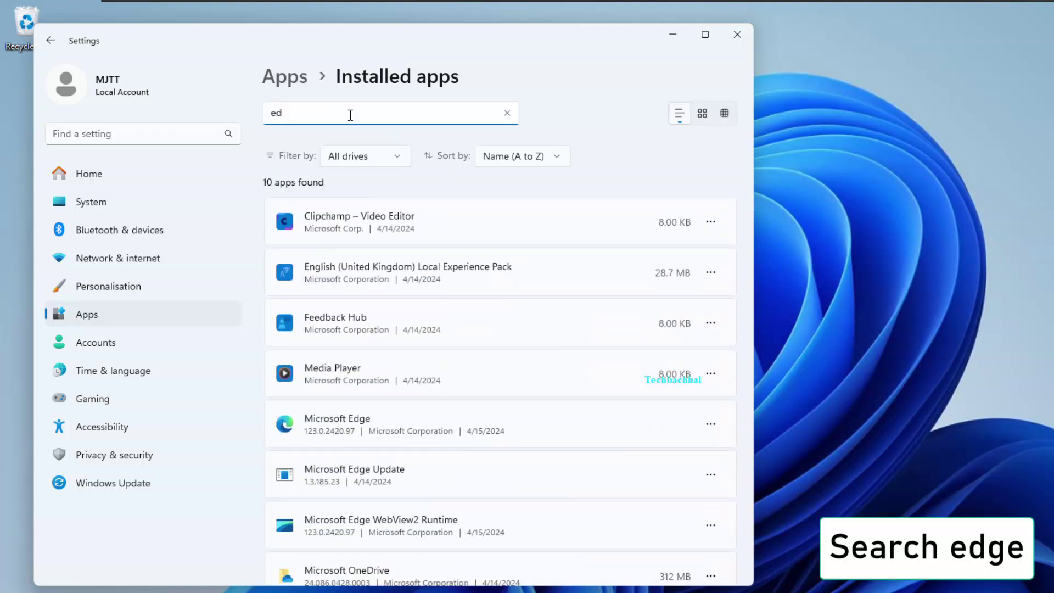
pyautogui.write('ge')
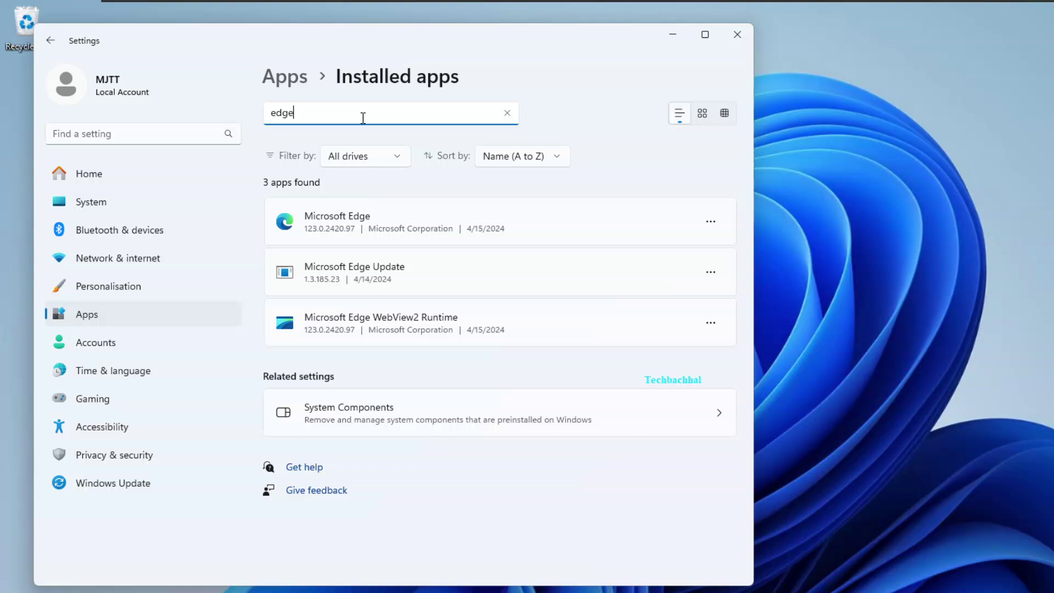
# Modify Microsoft Edge, approve the UAC prompt, and start its Repair.
pyautogui.click(712, 223)
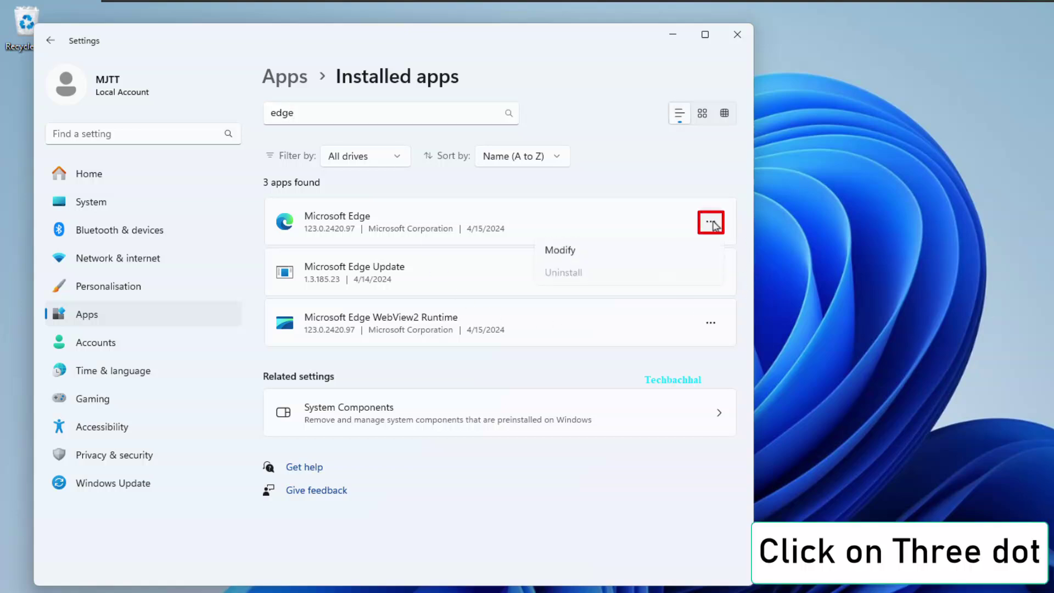
pyautogui.click(567, 254)
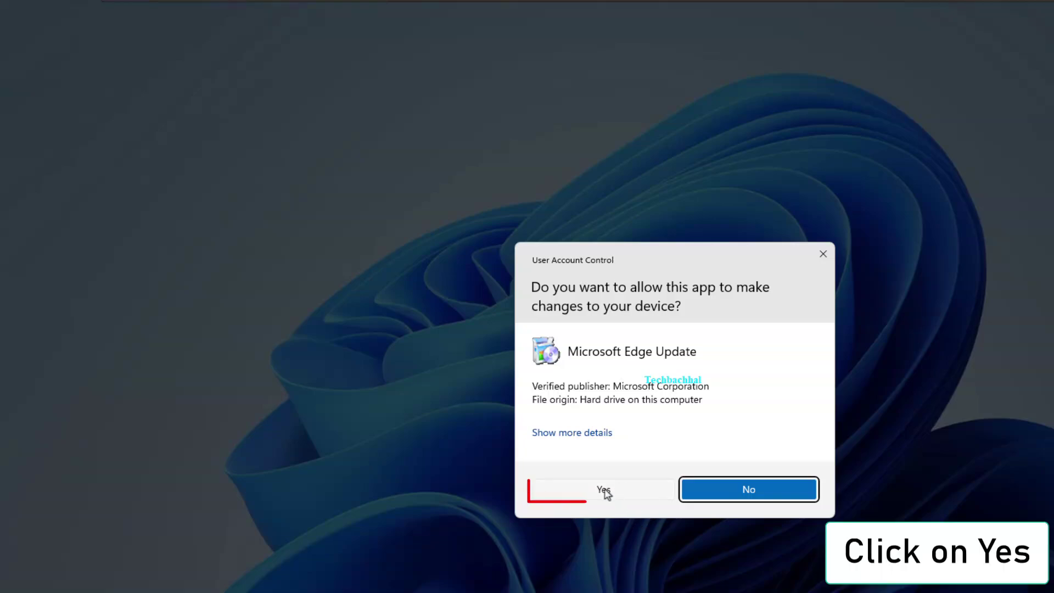
pyautogui.click(606, 489)
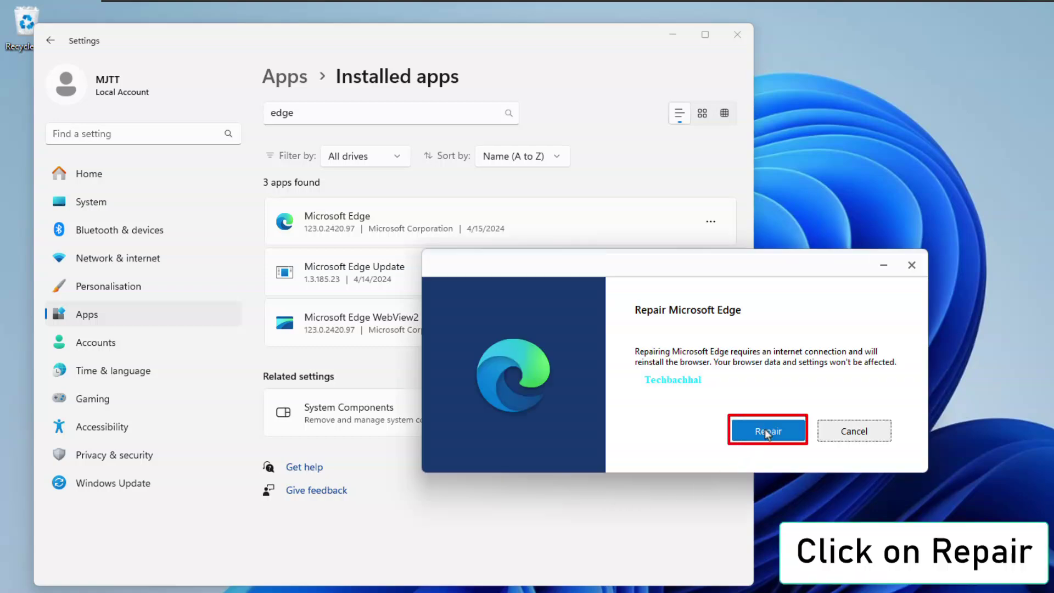
pyautogui.click(764, 429)
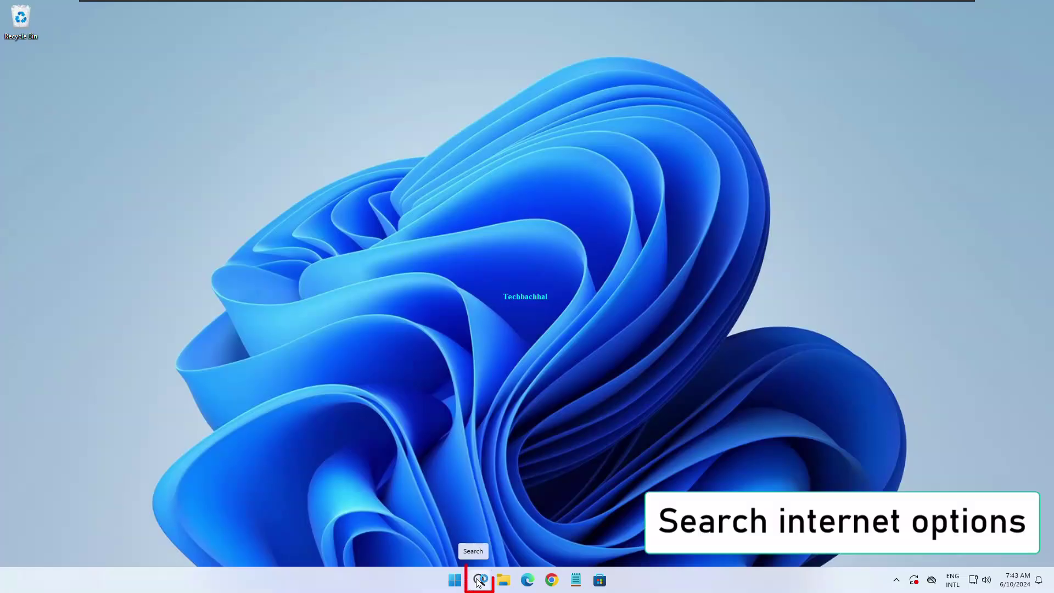
# Search Windows for 'internet options' and open the Internet Properties dialog.
pyautogui.click(478, 582)
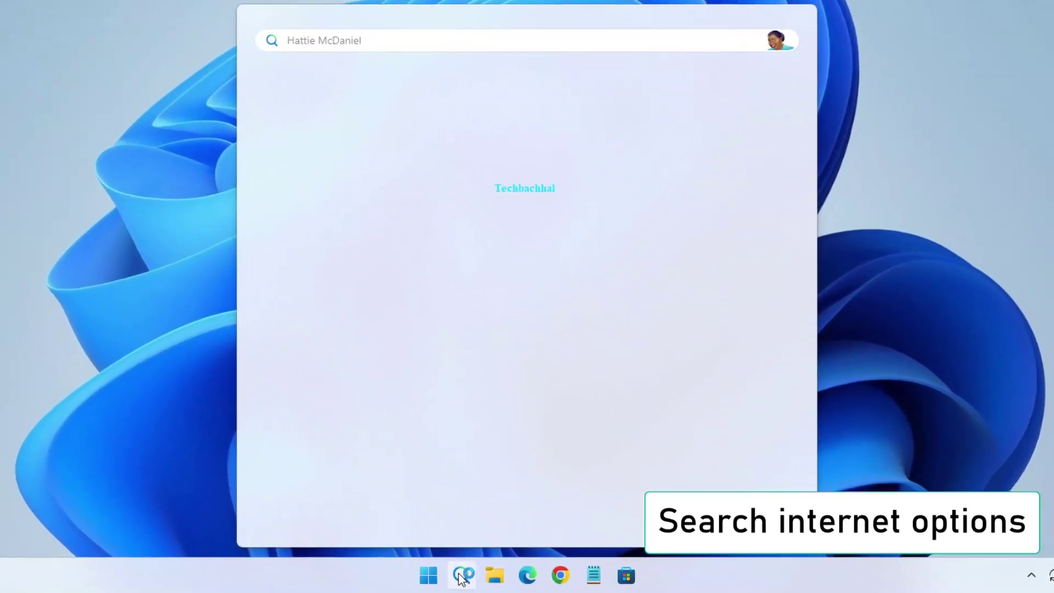
pyautogui.write('internet op')
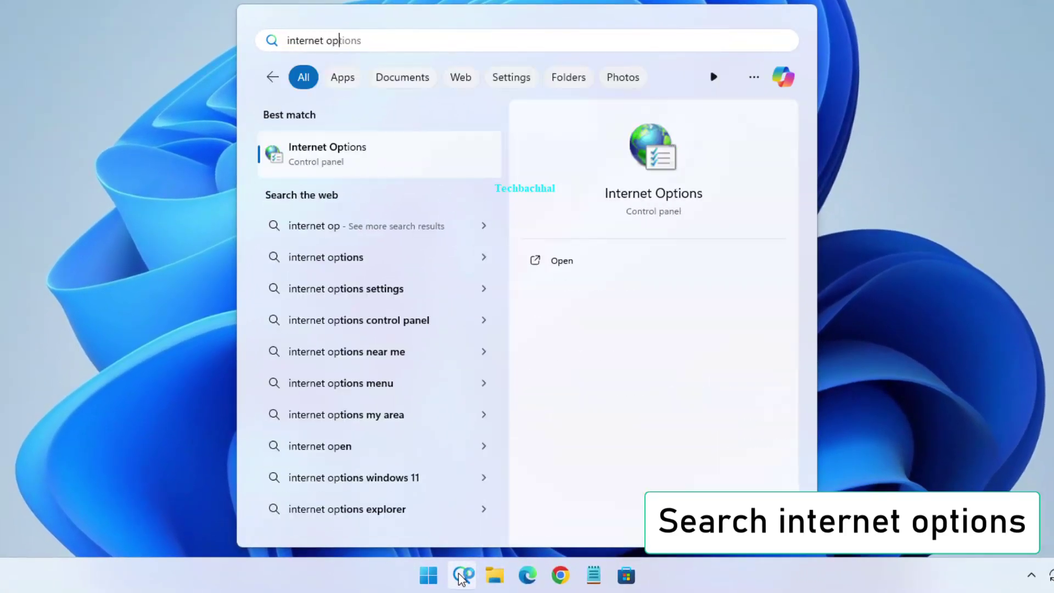
pyautogui.write('tions')
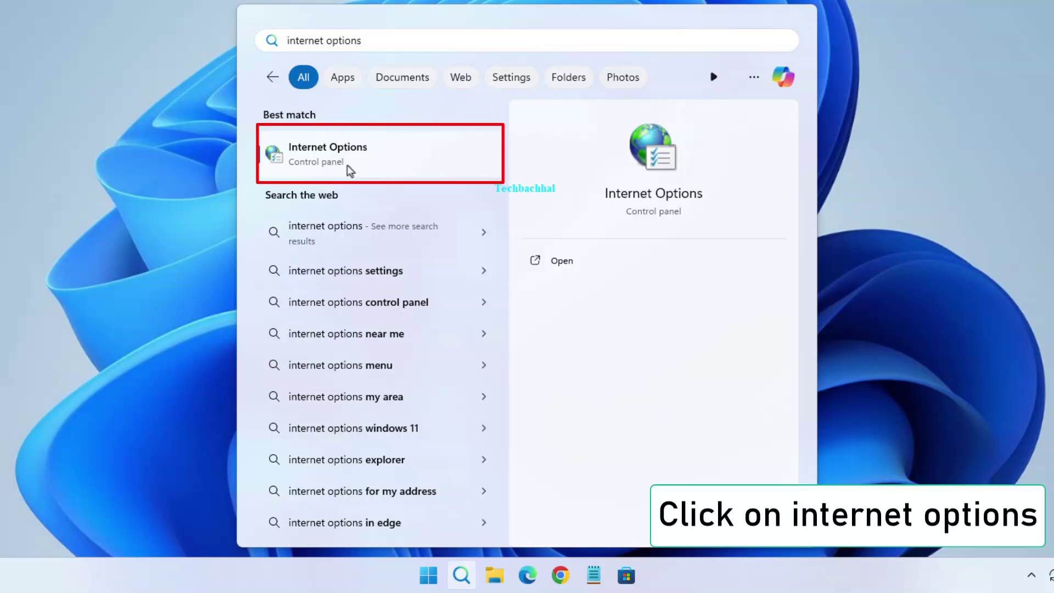
pyautogui.click(346, 156)
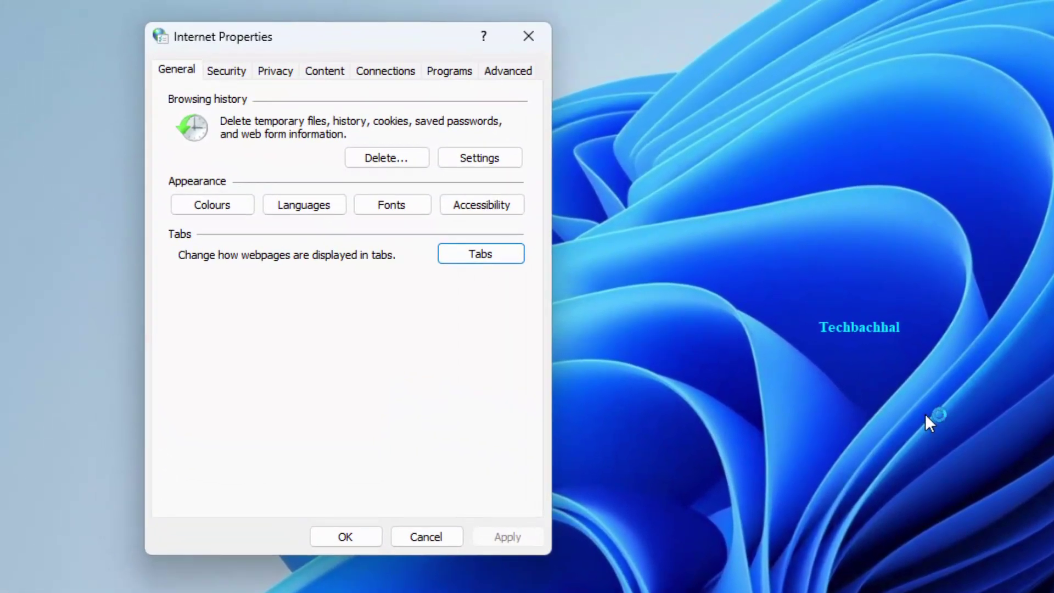
# Enable 'Use software rendering instead of GPU rendering' under Advanced, apply, and close with OK.
pyautogui.click(518, 80)
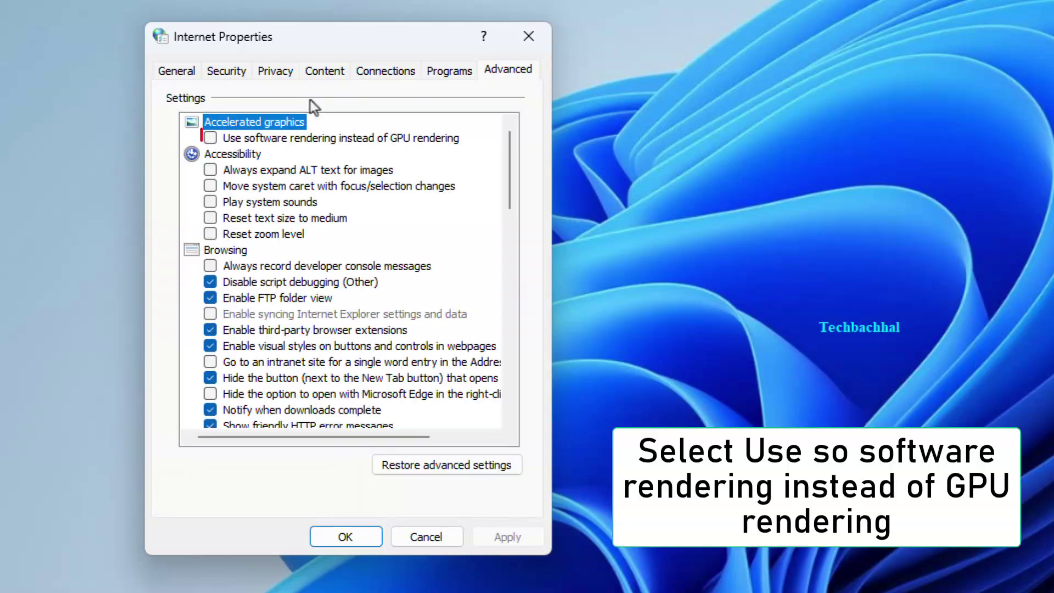
pyautogui.click(210, 139)
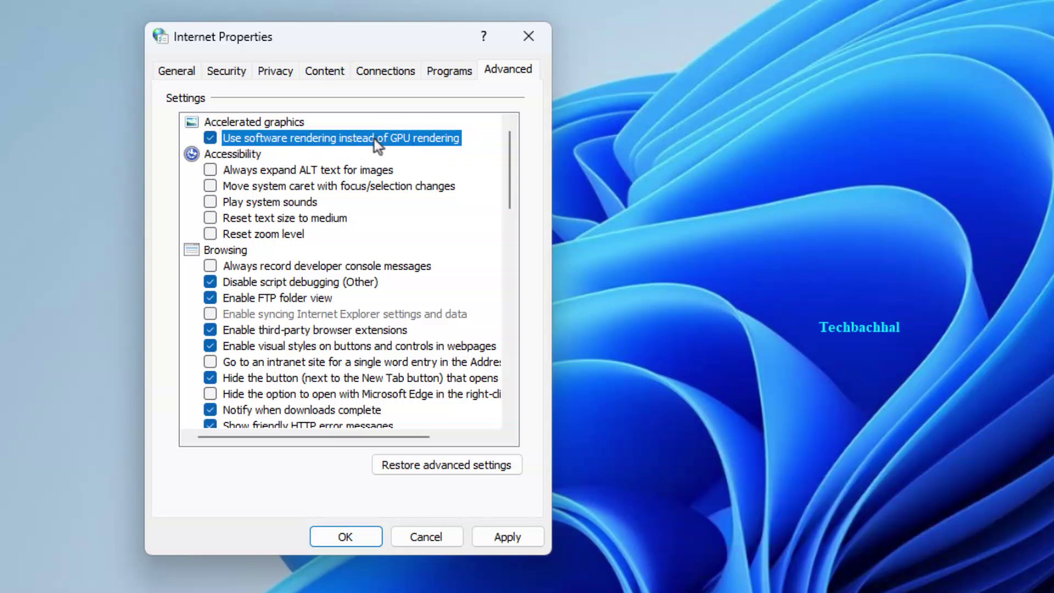
pyautogui.click(507, 540)
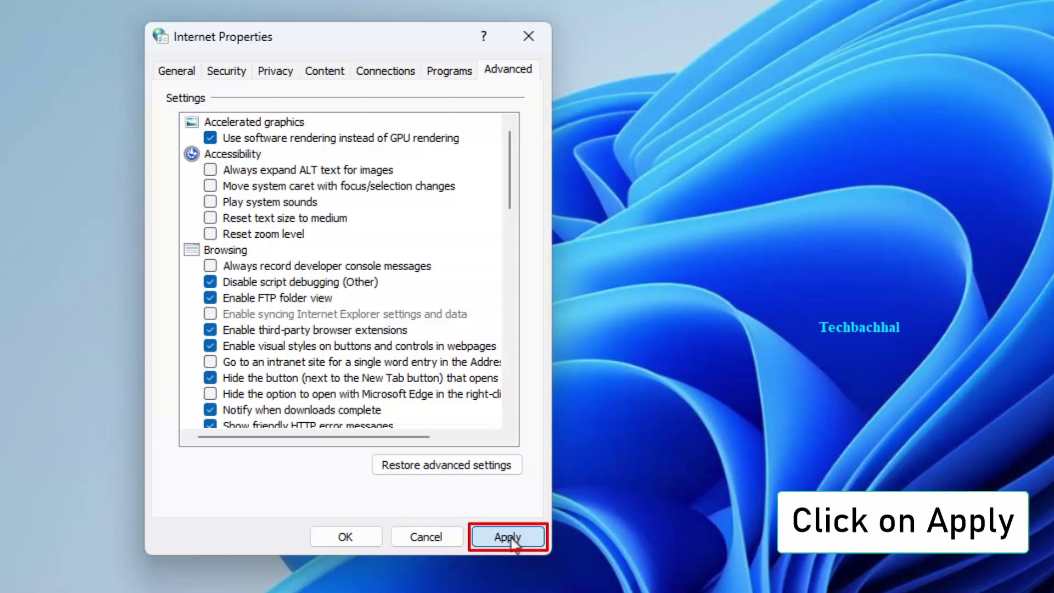
pyautogui.click(346, 537)
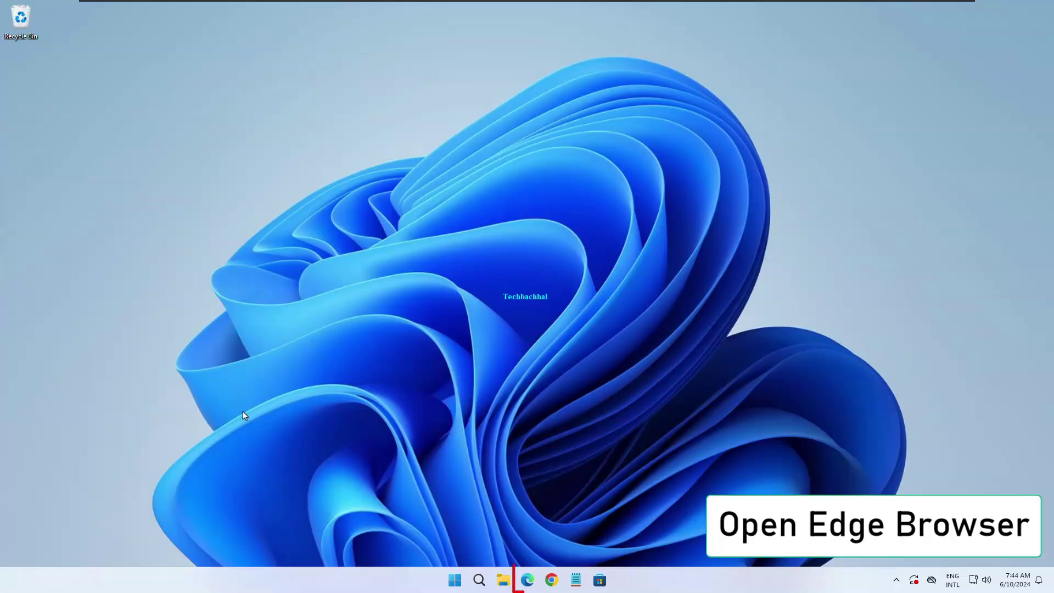
# Launch Microsoft Edge and open Settings from the Settings and more menu.
pyautogui.click(526, 580)
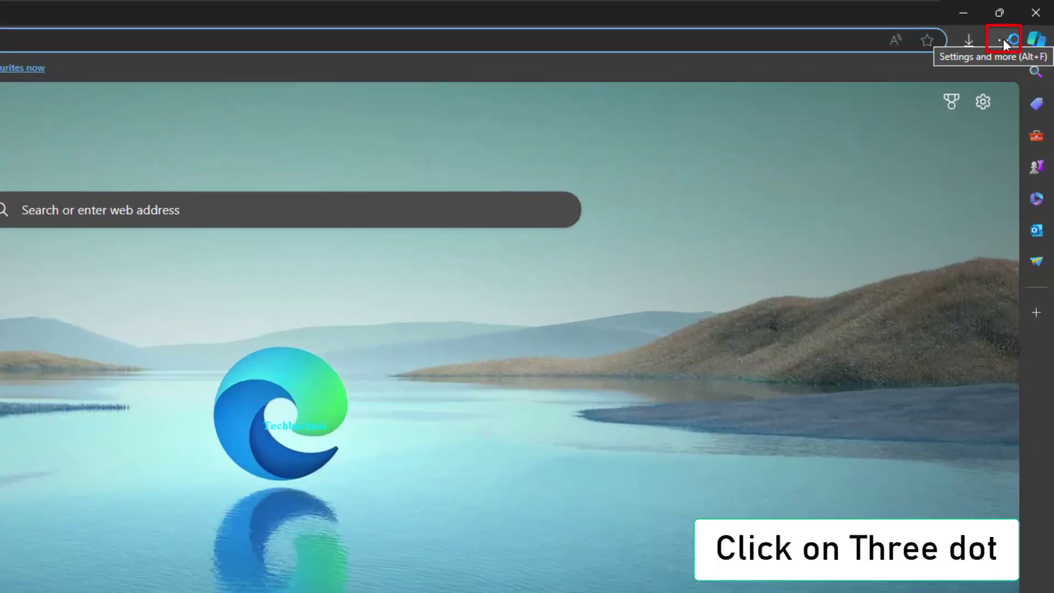
pyautogui.click(1004, 46)
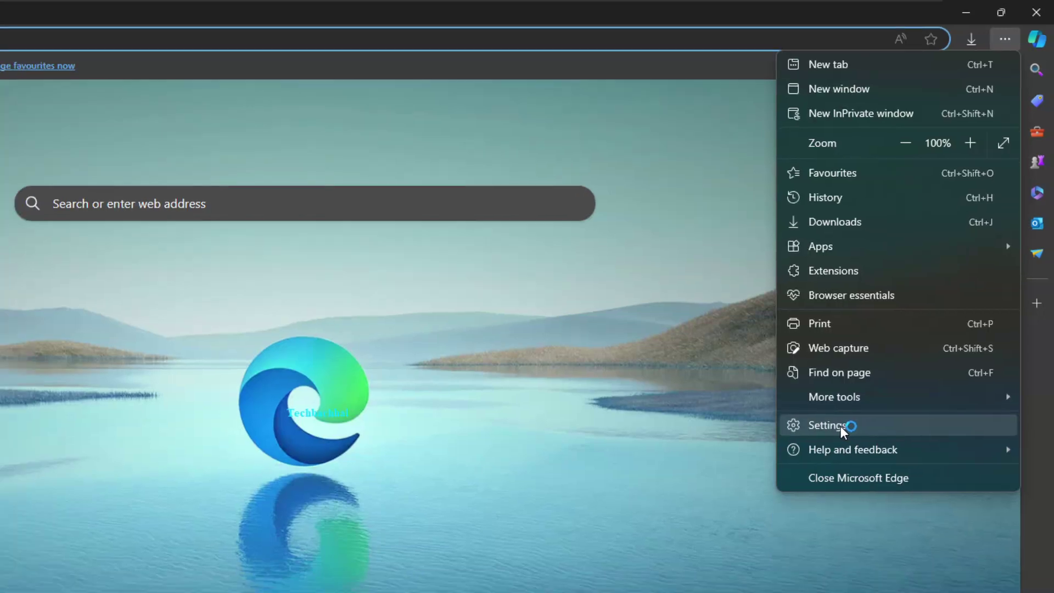
pyautogui.click(825, 425)
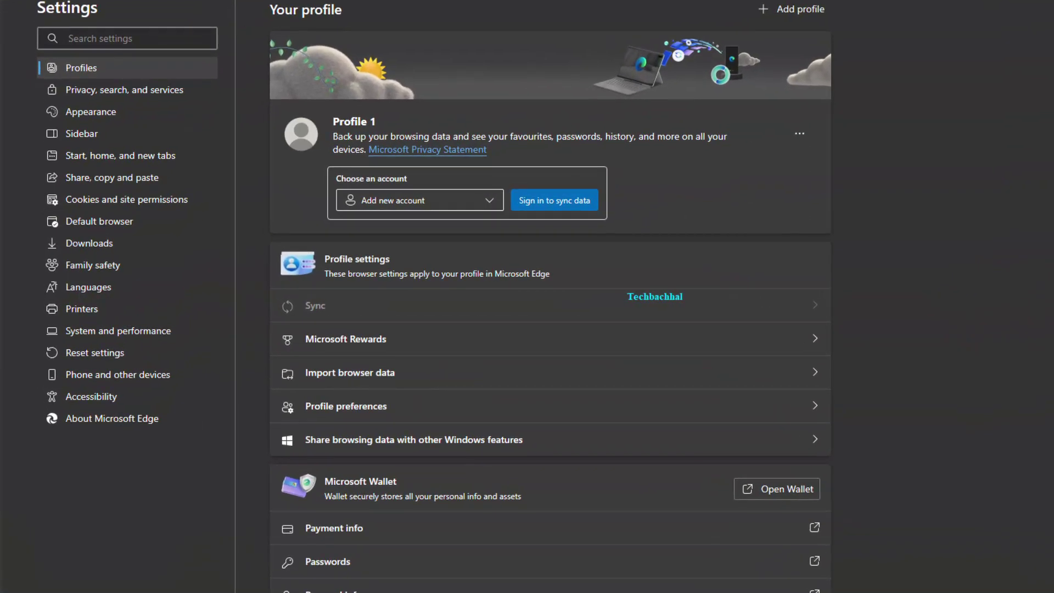
# Switch off 'Use graphics acceleration when available' in System and performance, then close Edge.
pyautogui.click(102, 333)
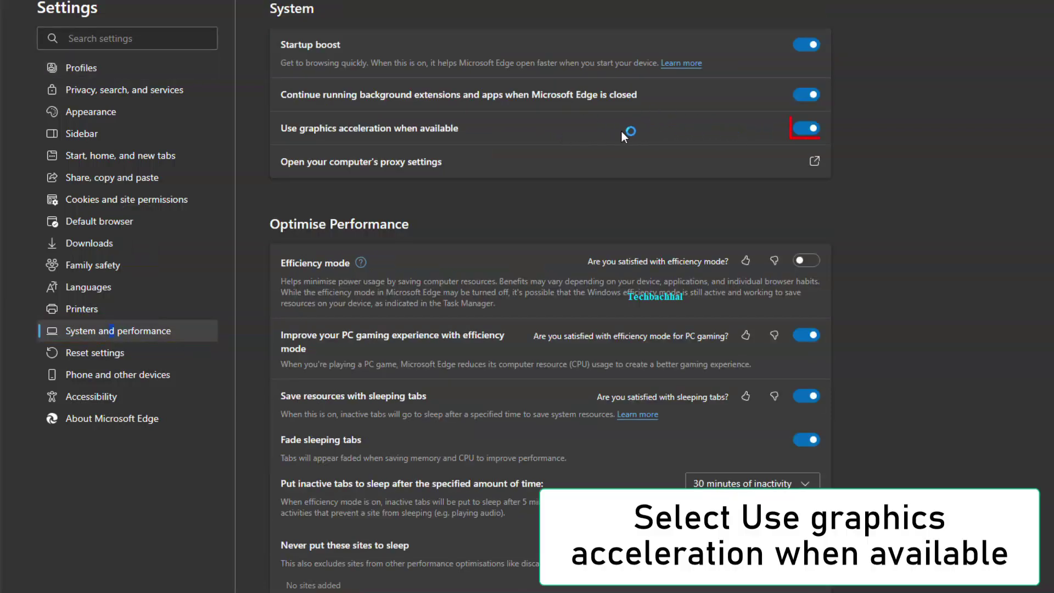
pyautogui.click(811, 128)
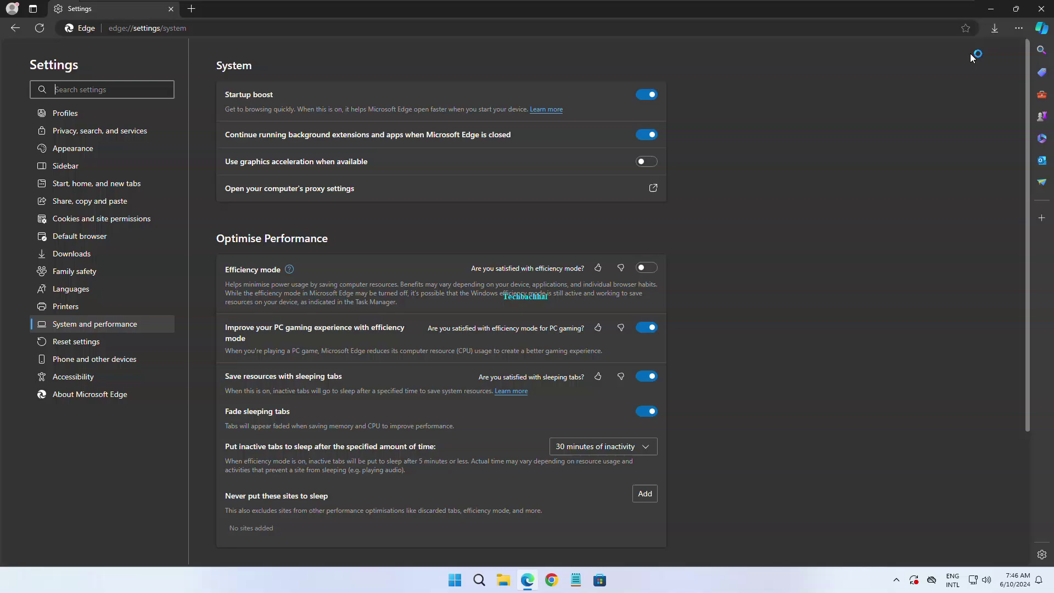
pyautogui.click(1044, 11)
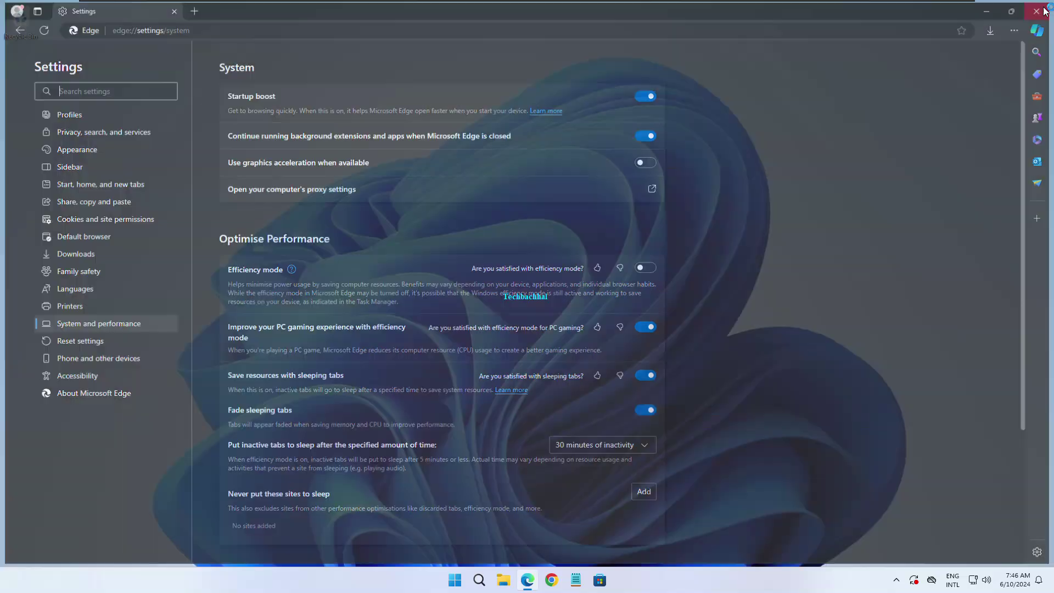